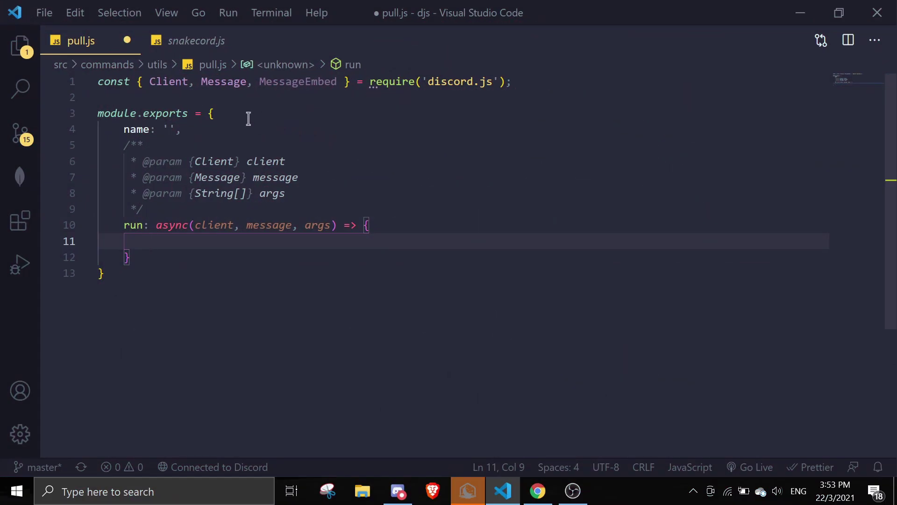
Step: Fill the empty name string on line 4 with 'pull' and return to the run body
click(168, 129)
text(pull)
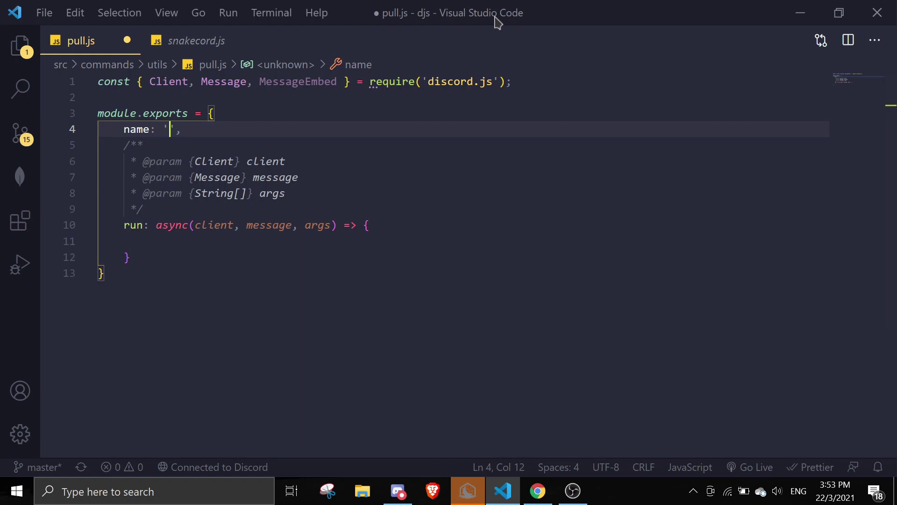
click(276, 242)
Step: Write if(!message.member.permissions.has('MANAGE_CHANNELS')) return; on line 11
key(BackSpace)
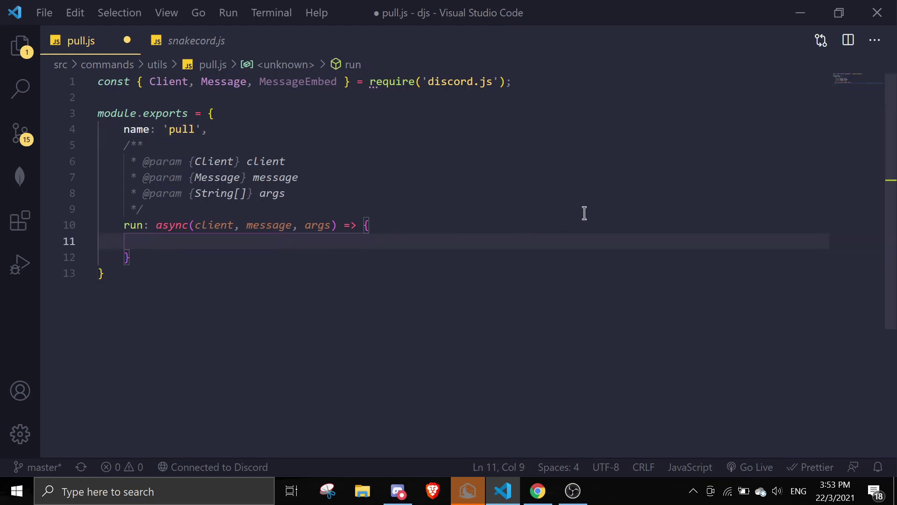
text(if(me)
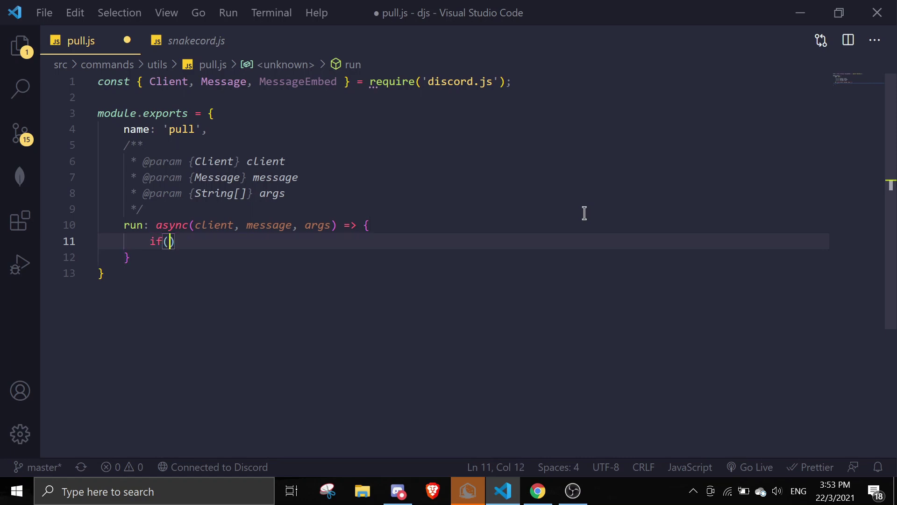
text(ssage.)
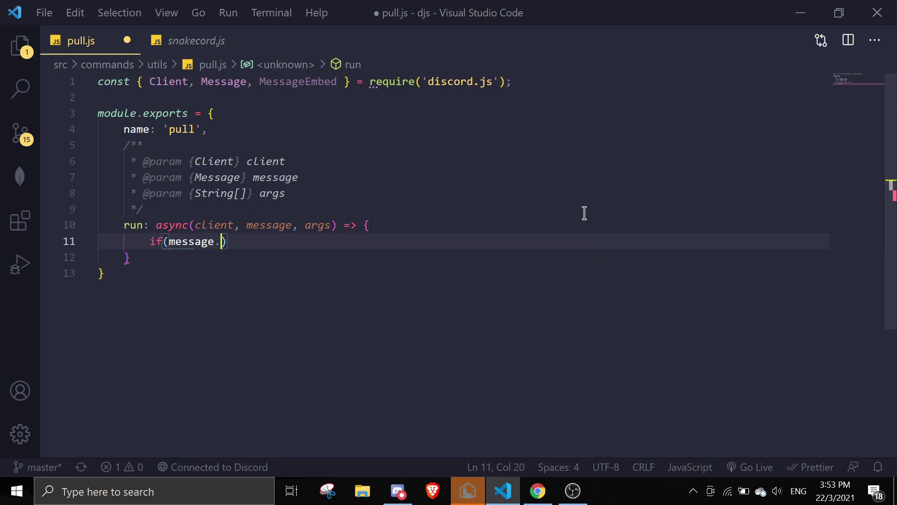
text(member.permissio)
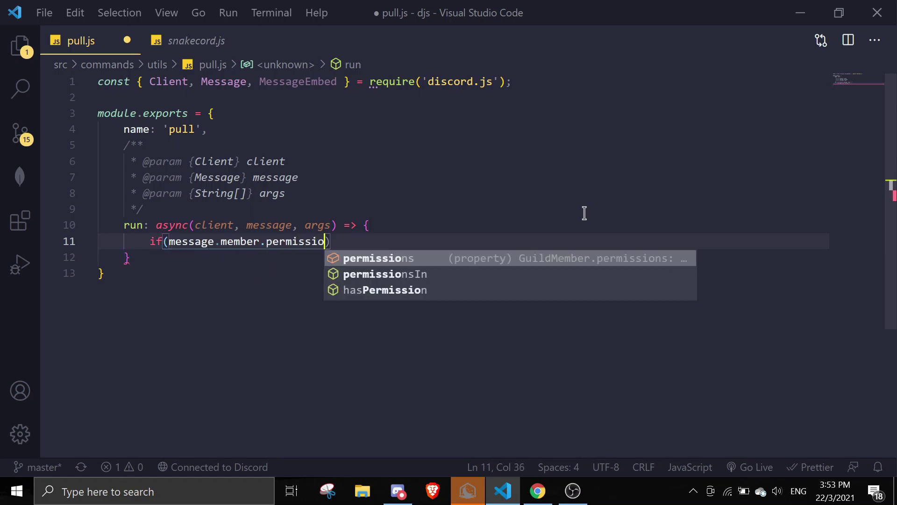
text(ns.has(')
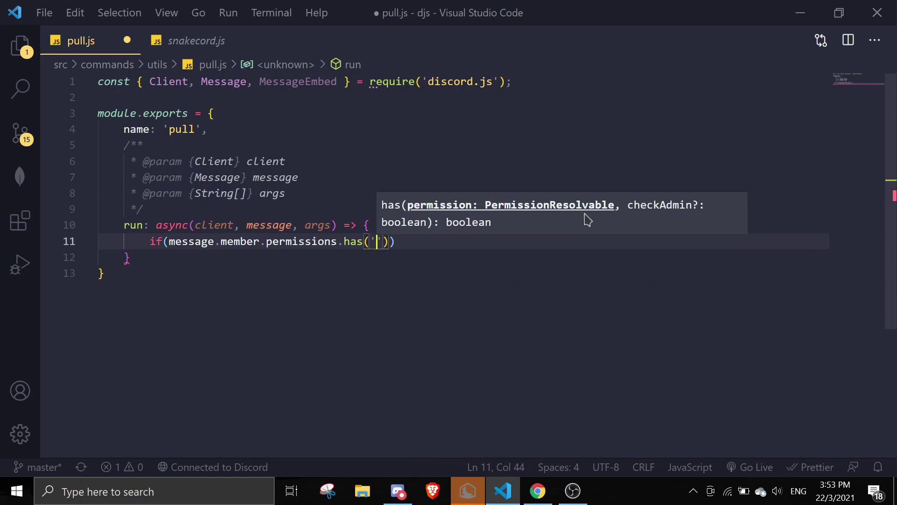
text(MANAGE_)
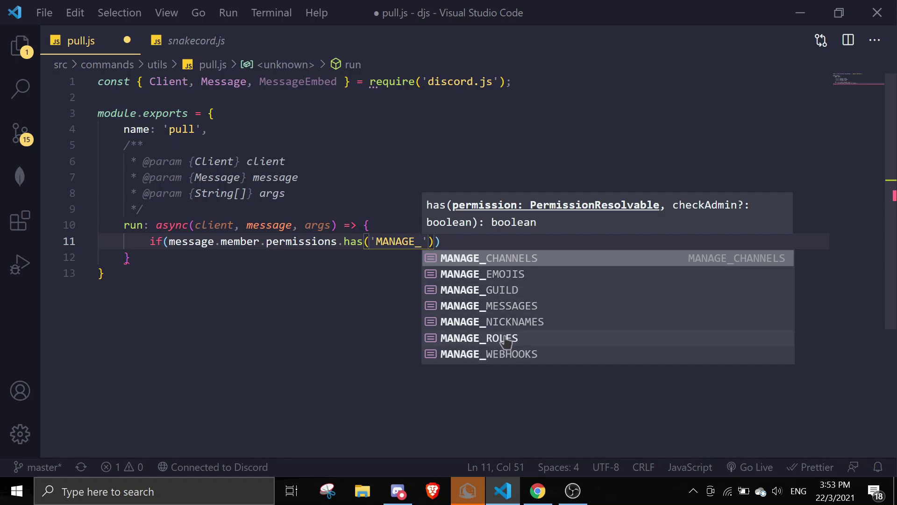
click(517, 257)
click(487, 242)
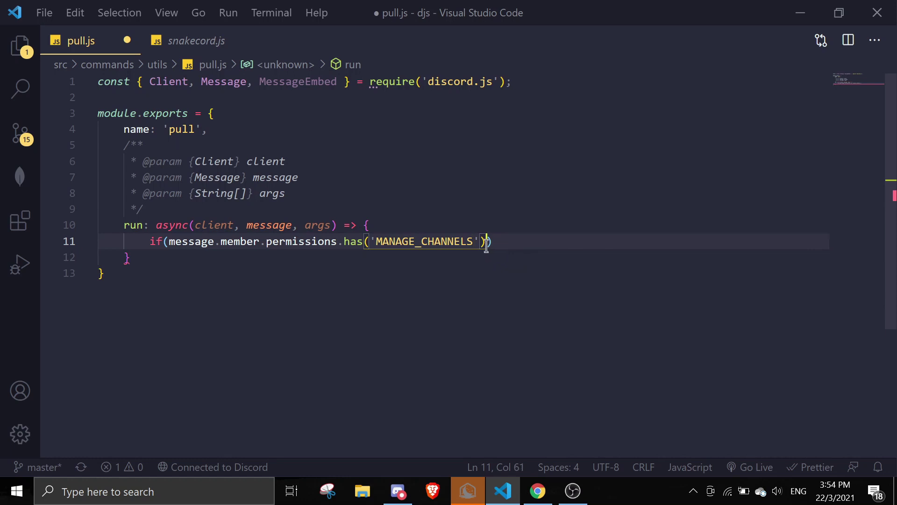
key(Right)
text(retu)
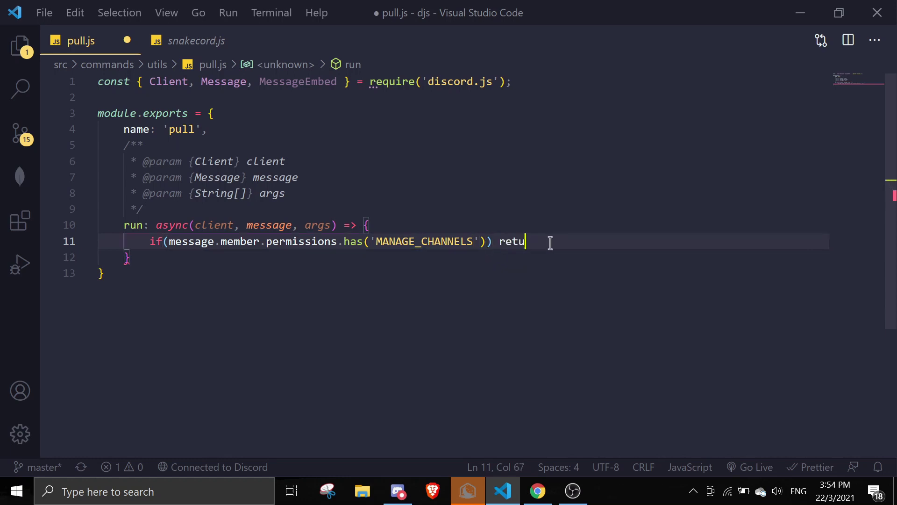
text(rn;)
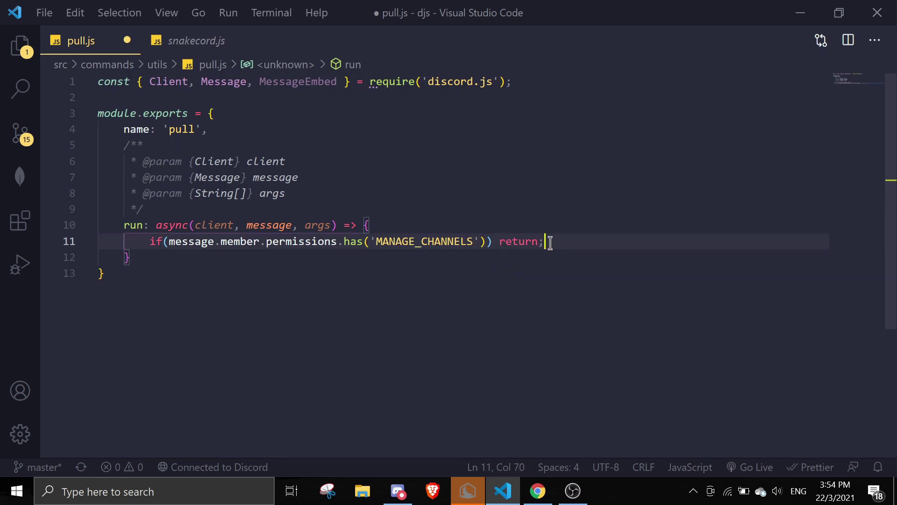
click(169, 242)
text(!)
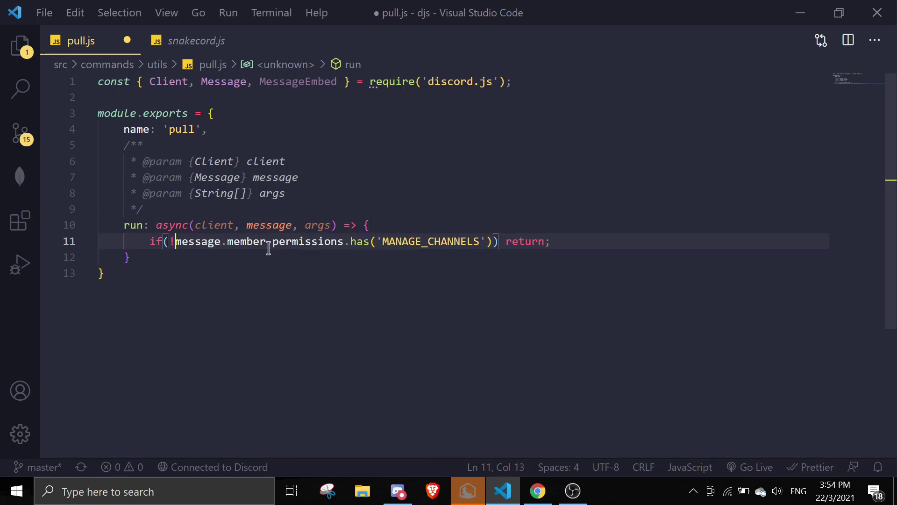
click(564, 241)
Step: Save the permission check and declare const member as the first mentioned member
key(ctrl+s)
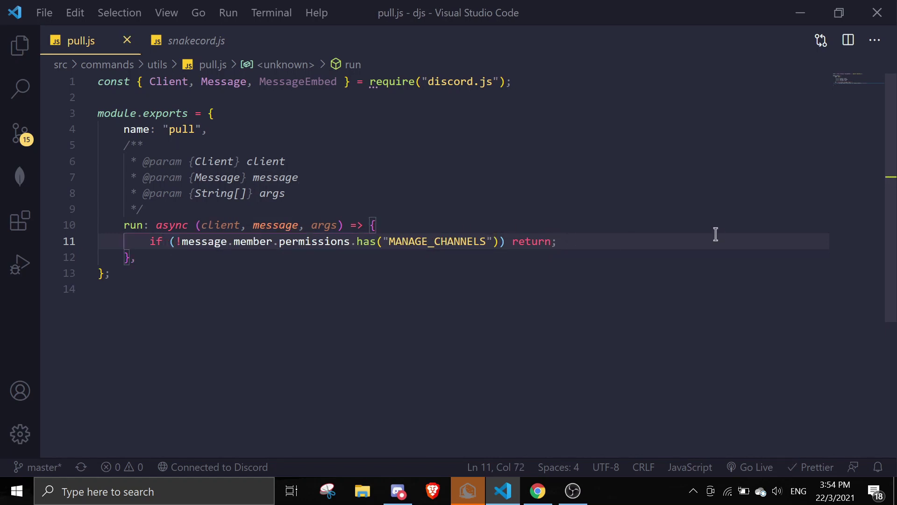
key(Return)
key(Return)
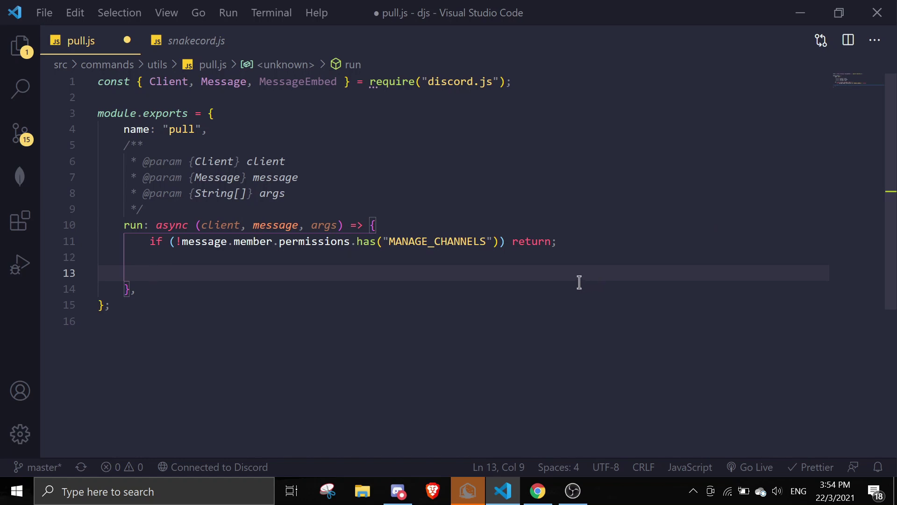
text(cons)
key(BackSpace)
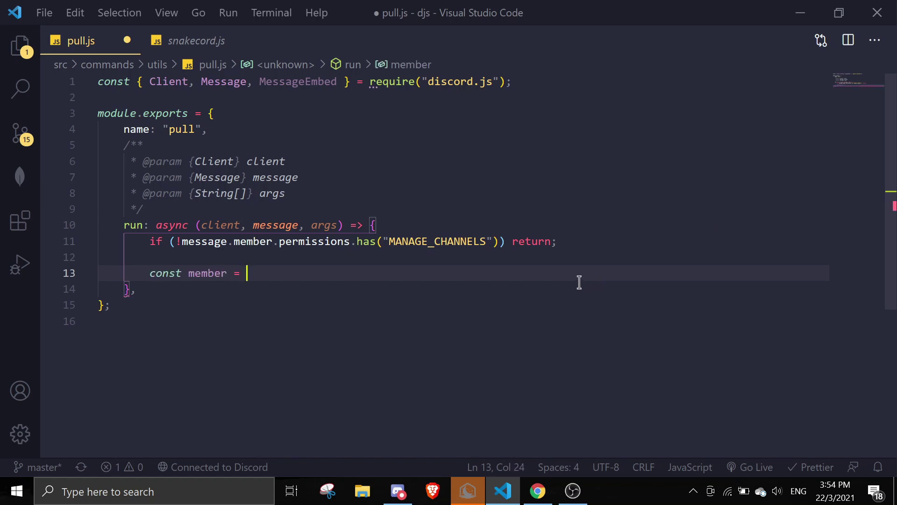
text(ssage.me)
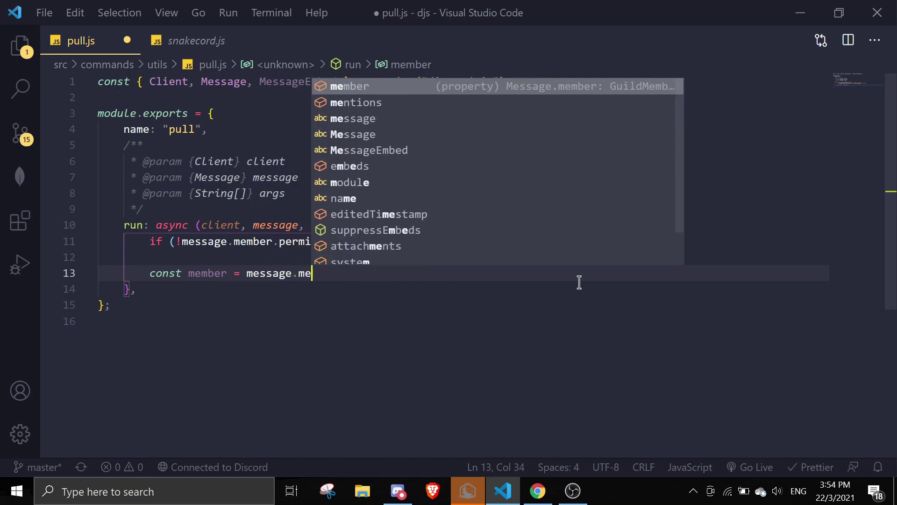
text(ntions.members.f)
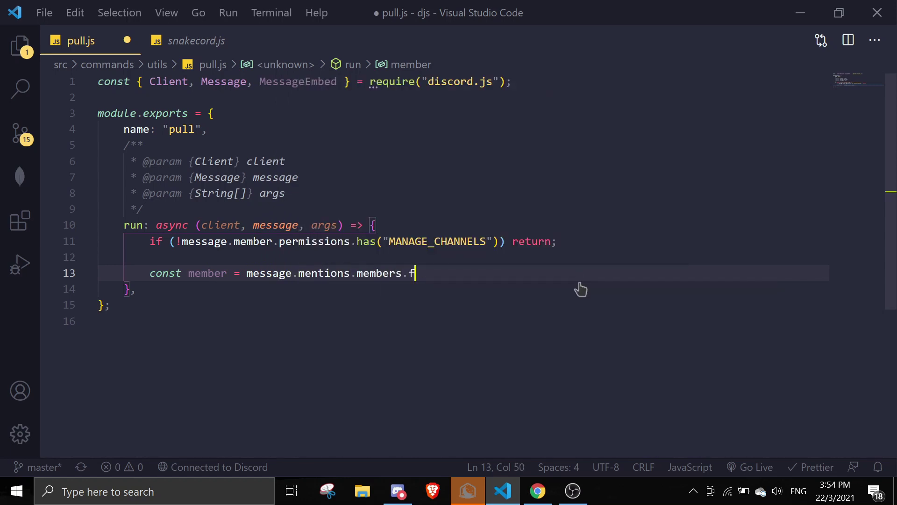
text(irst();)
key(Return)
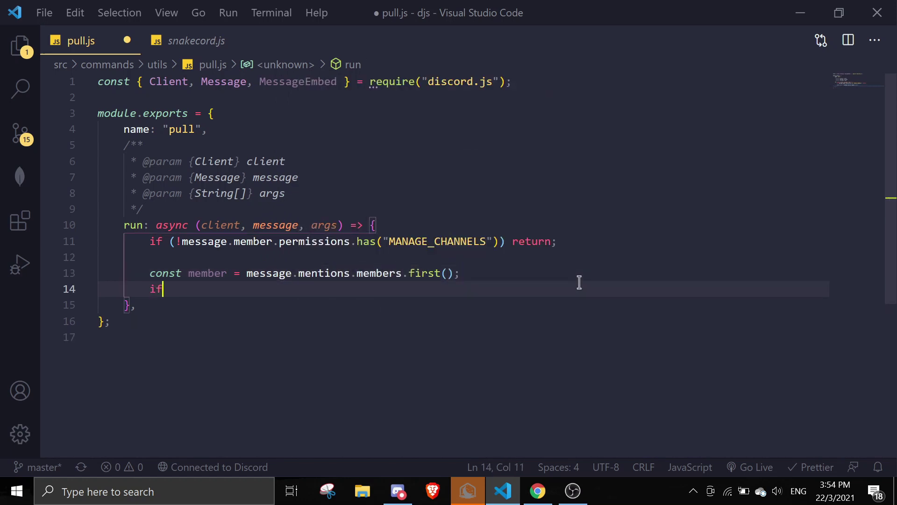
text(if(!memeber) r)
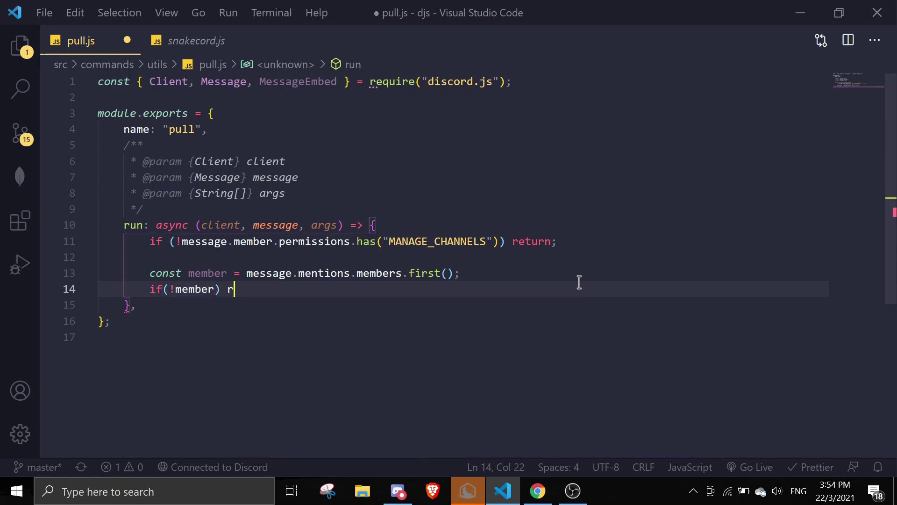
text(eturn)
text( message)
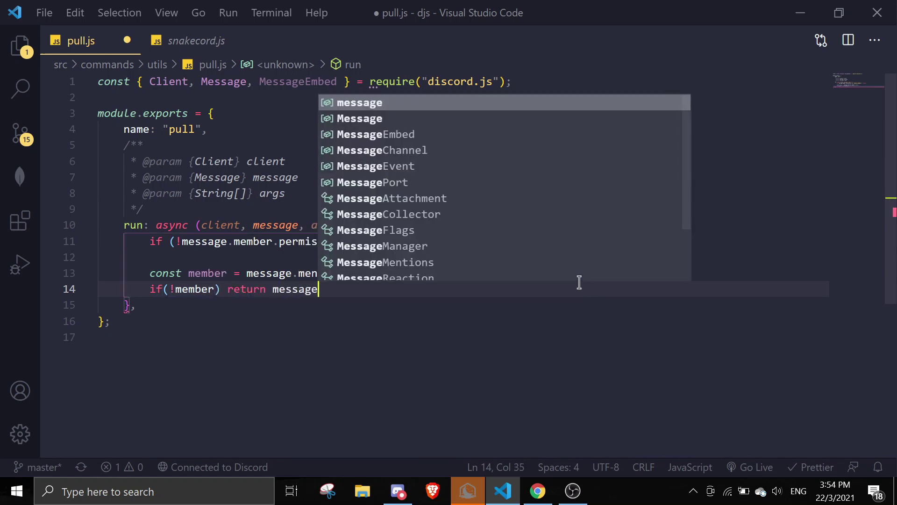
text(.reply('Pklea)
Step: Reply 'Please mention a member!' when no member is mentioned, with a new line below
key(BackSpace)
key(BackSpace)
key(BackSpace)
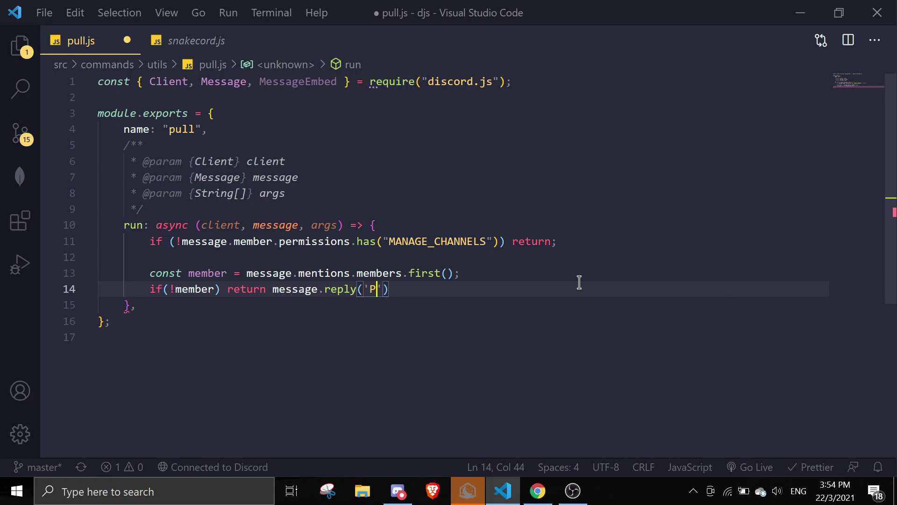
text(lease specify a m)
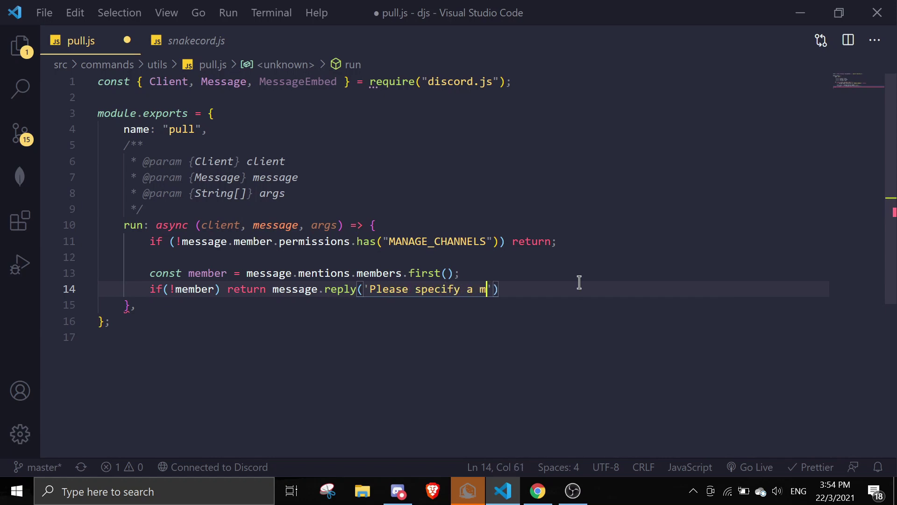
key(BackSpace)
key(BackSpace)
key(BackSpace)
key(BackSpace)
key(BackSpace)
key(BackSpace)
key(BackSpace)
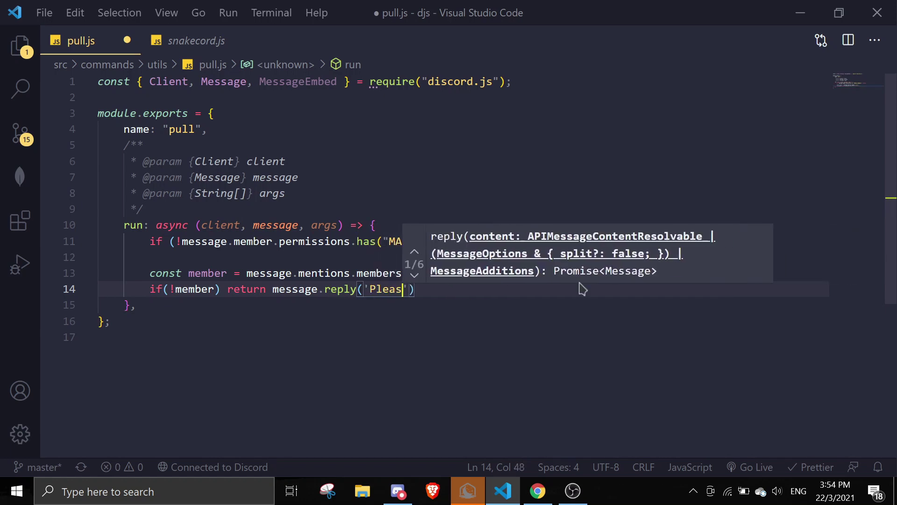
text(e mention a m)
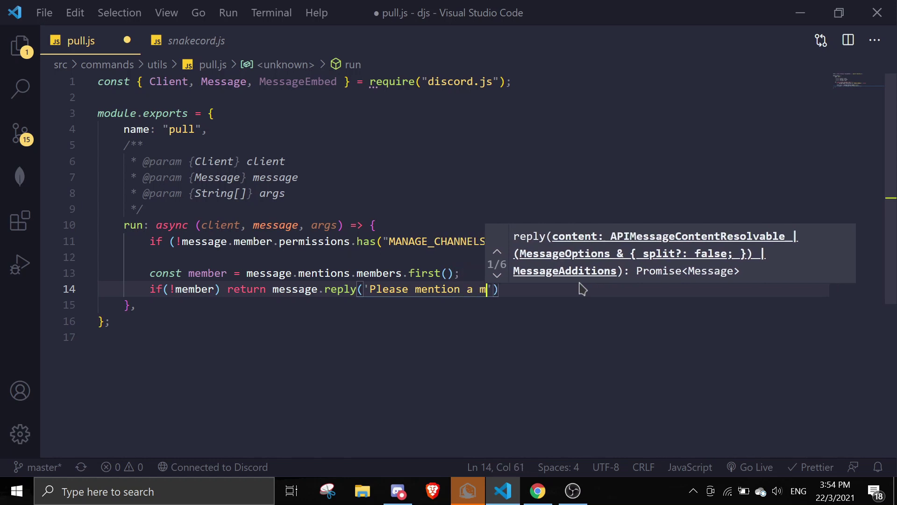
text(ember!)
key(End)
text(;)
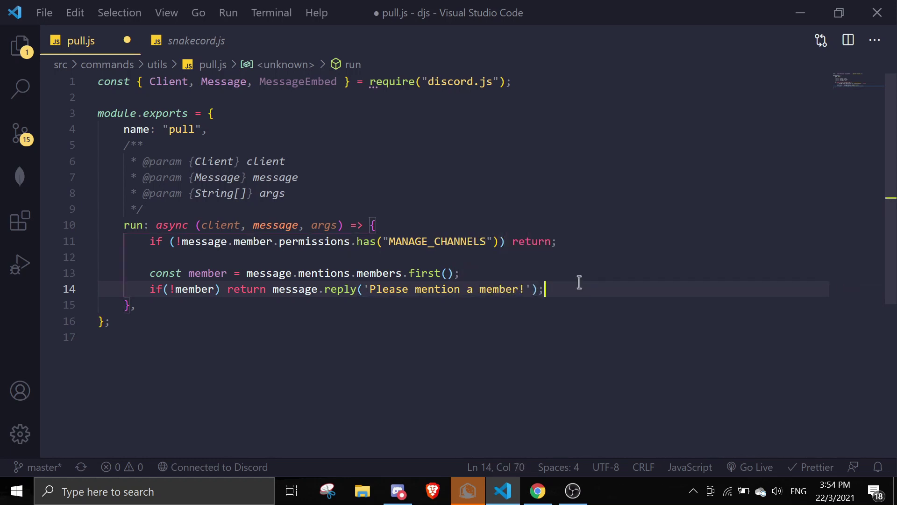
key(Return)
key(Return)
Step: Add an if(!member.voice.channel) reply saying the member isn't in a voice channel
key(BackSpace)
key(BackSpace)
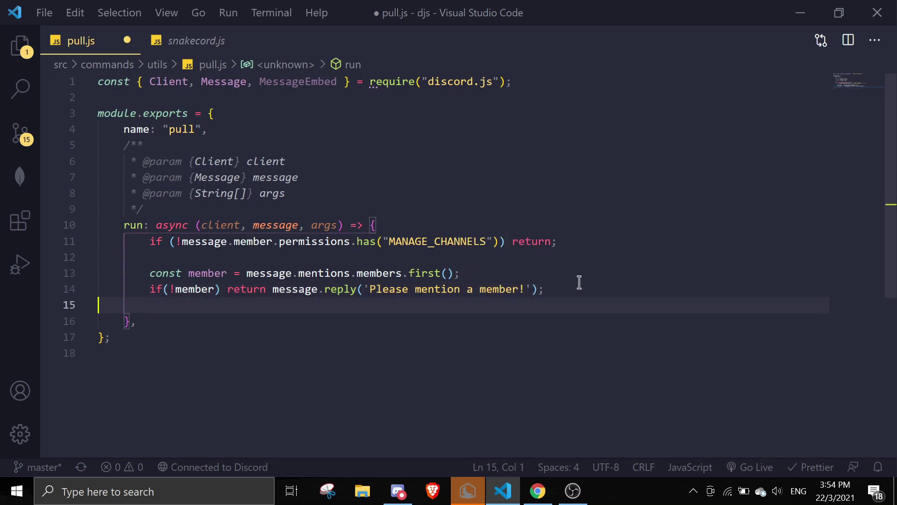
text(if(m)
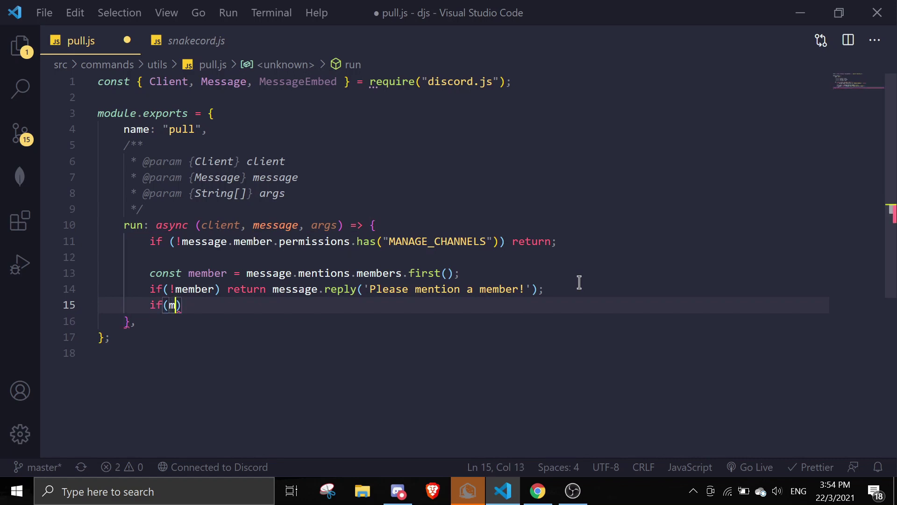
text(ember)
key(BackSpace)
key(BackSpace)
key(BackSpace)
key(BackSpace)
key(BackSpace)
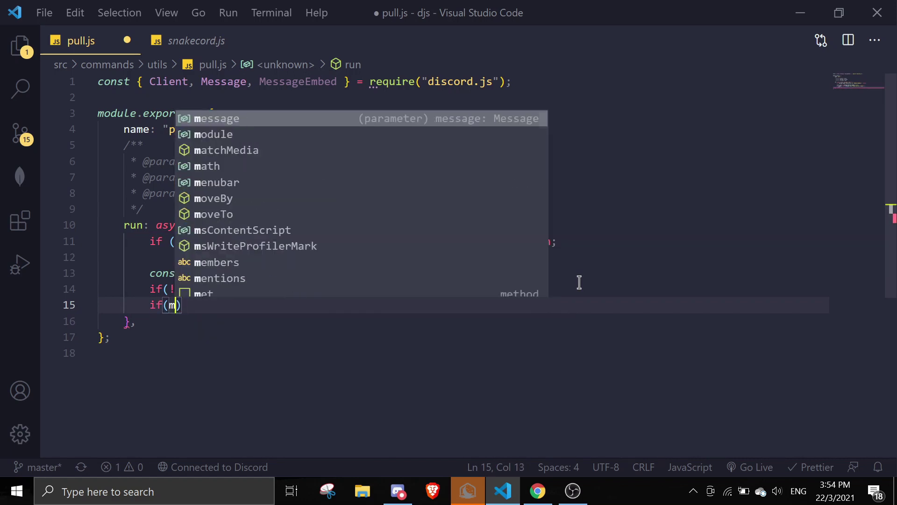
key(BackSpace)
text(!member.vo)
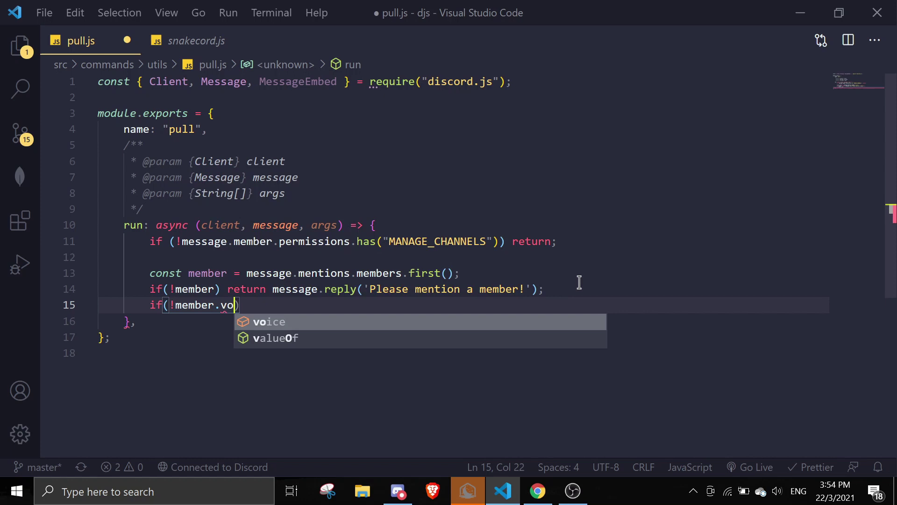
text(ice.channel))
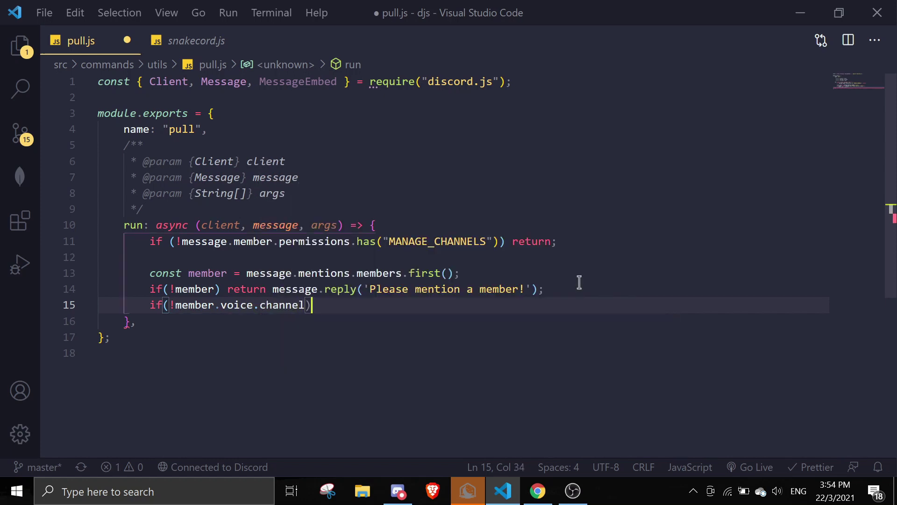
text( return mes)
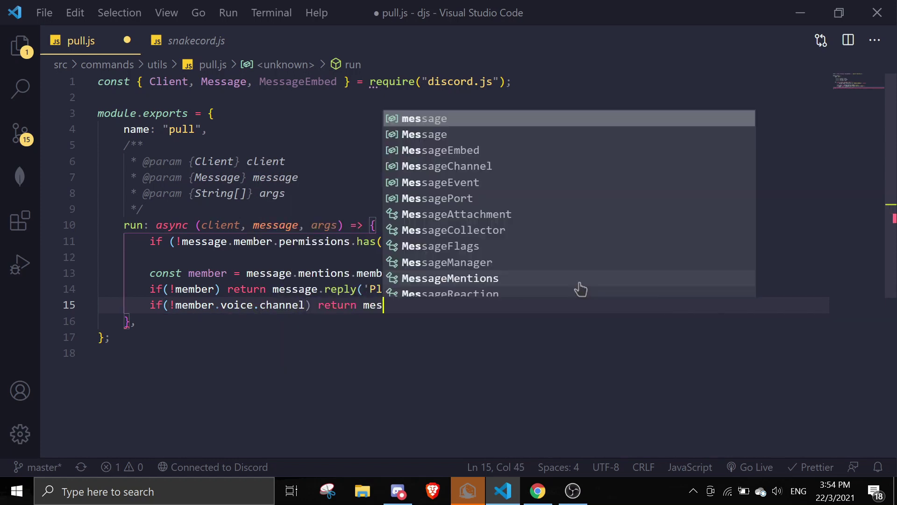
text(sage.reply("Th)
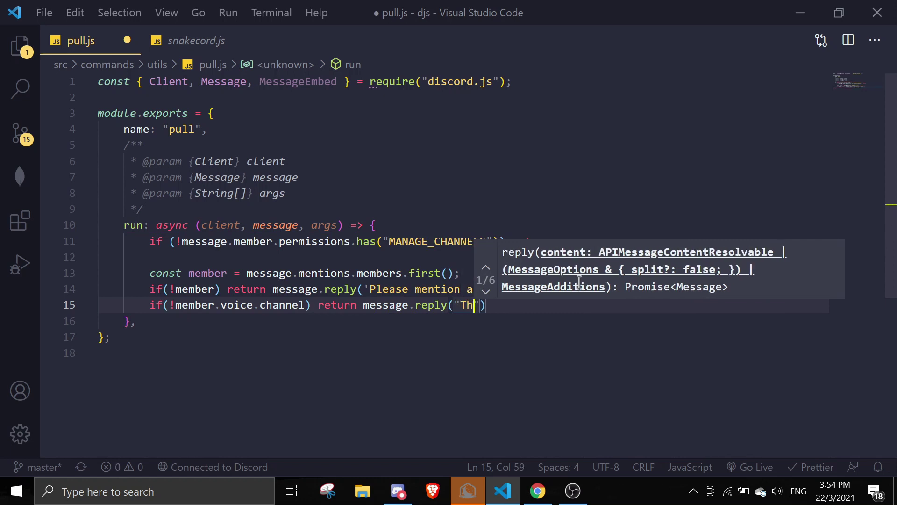
text(e member you men)
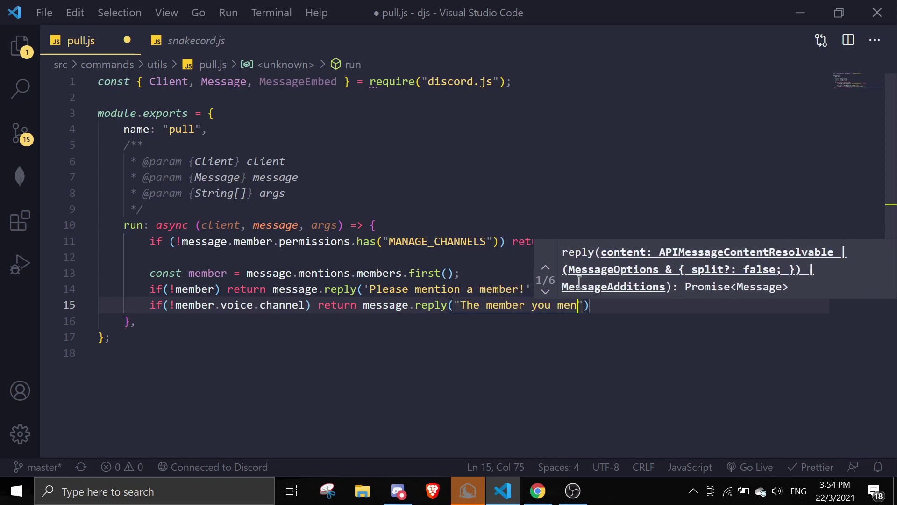
text(tioned is not i)
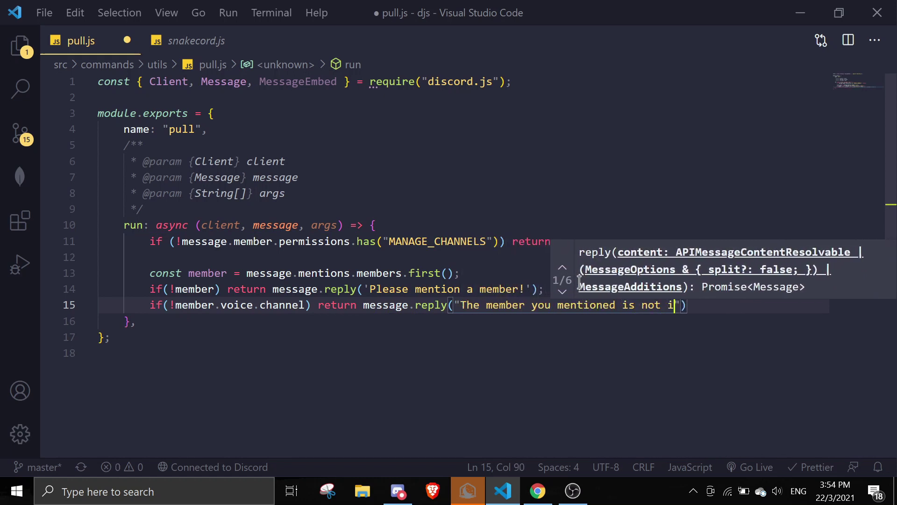
text(n a voice channel!)
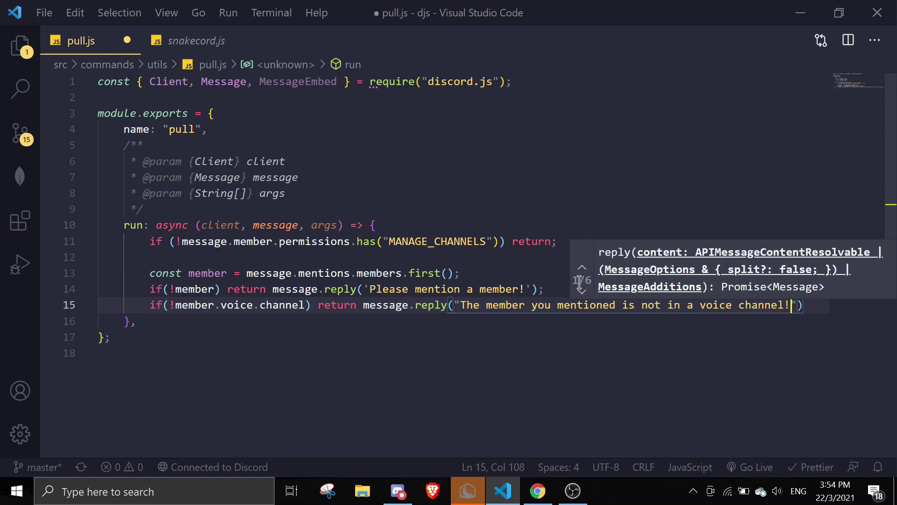
key(End)
text(;)
key(Return)
key(Return)
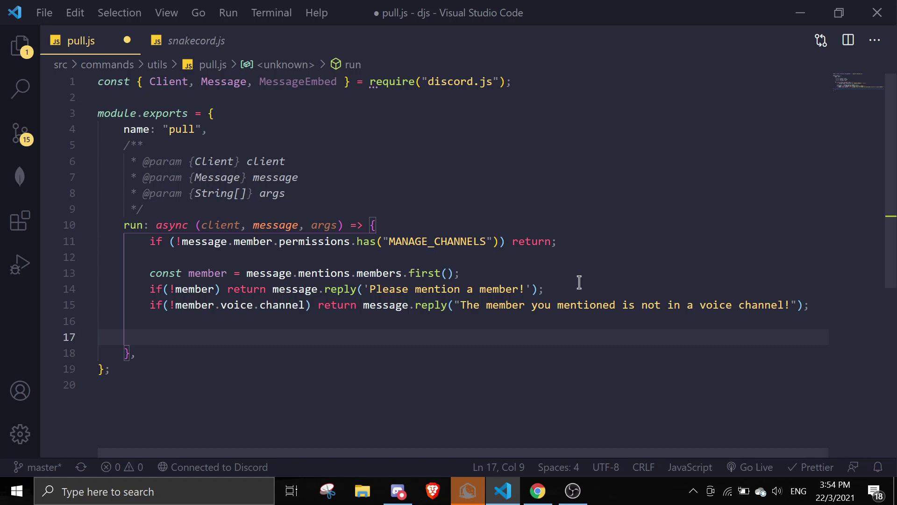
text(if(!message.)
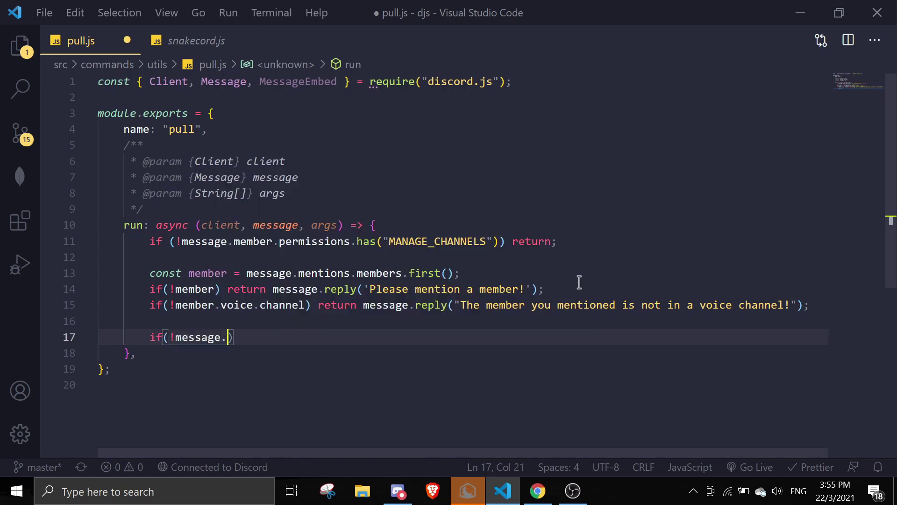
text(em)
Step: Add an if(!message.member.voice.channel) reply asking the author to join a voice channel
key(BackSpace)
key(BackSpace)
text(member.poer)
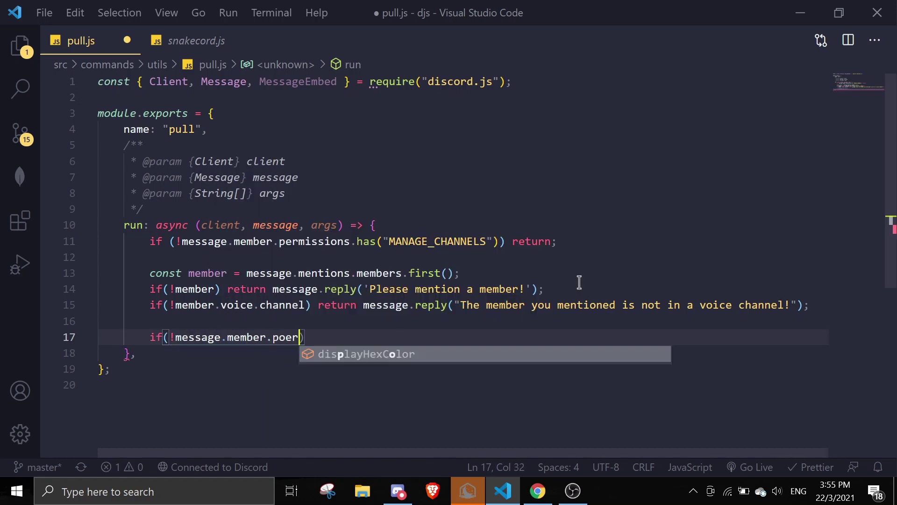
key(BackSpace)
key(BackSpace)
key(BackSpace)
key(BackSpace)
text(vo)
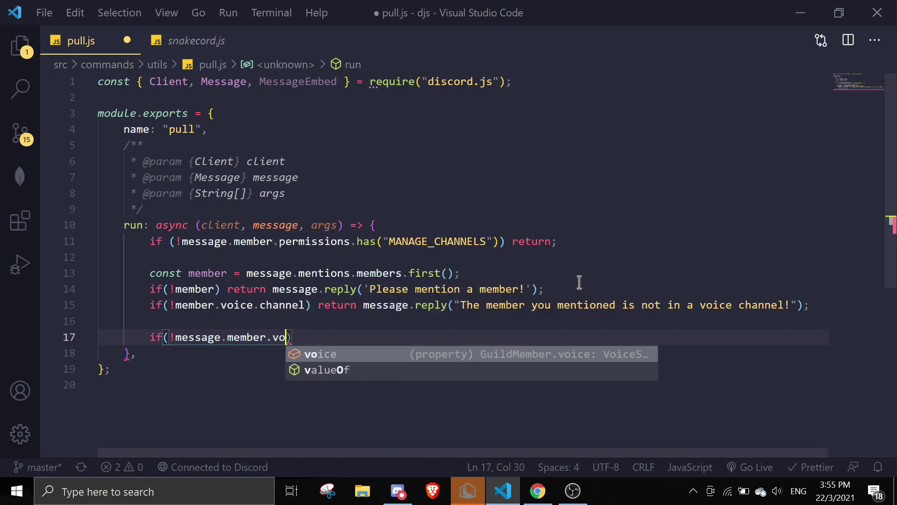
text(ice.channel))
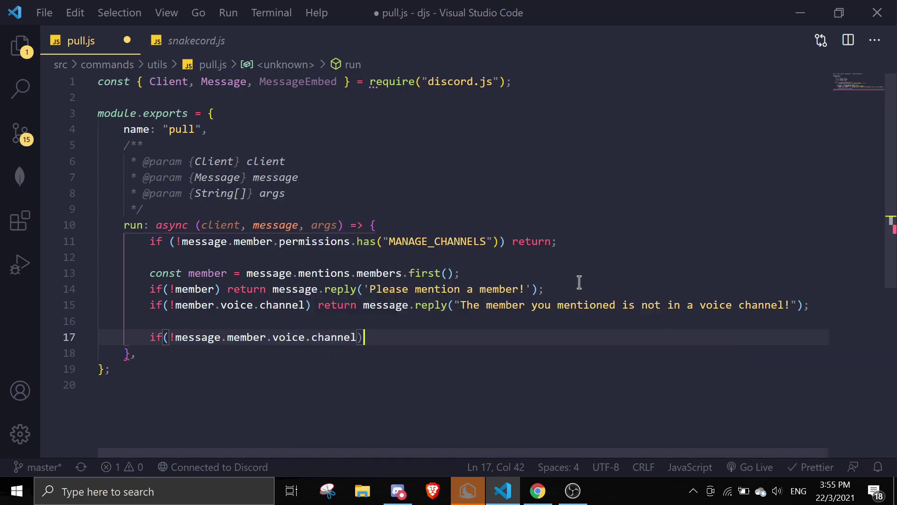
text( return ,e)
key(BackSpace)
key(BackSpace)
text(messa)
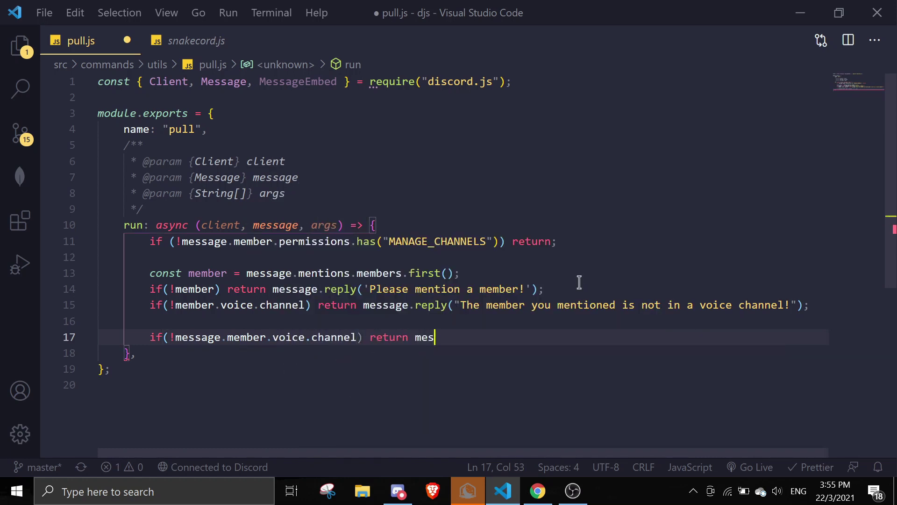
text(ge.reply('Ple)
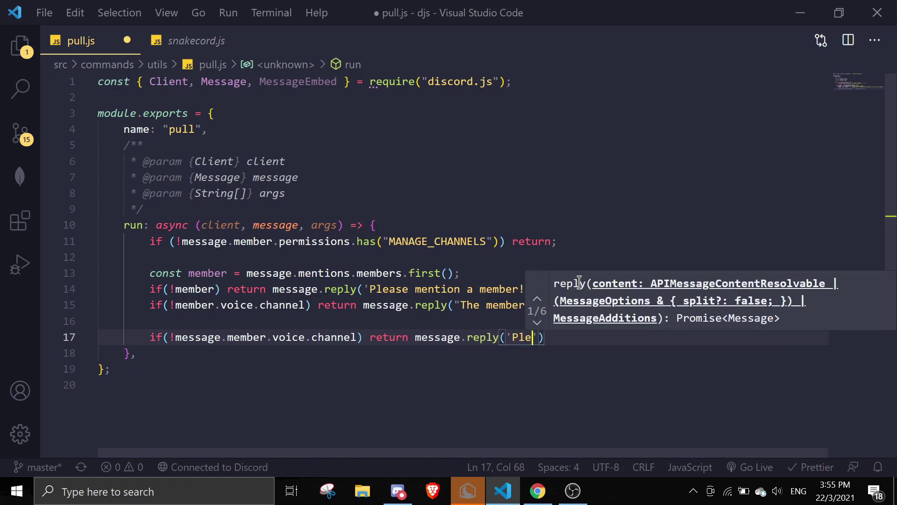
text(ase s)
key(BackSpace)
text(join a v)
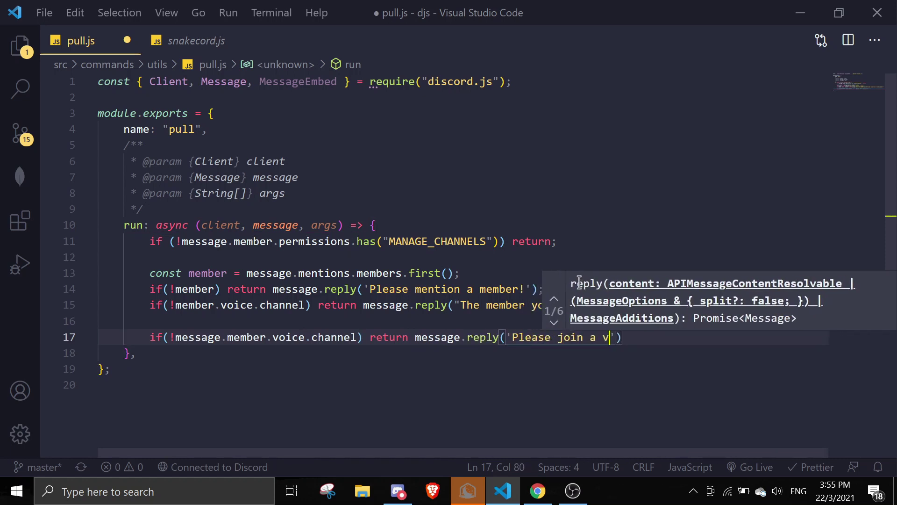
text(oice channel)
key(End)
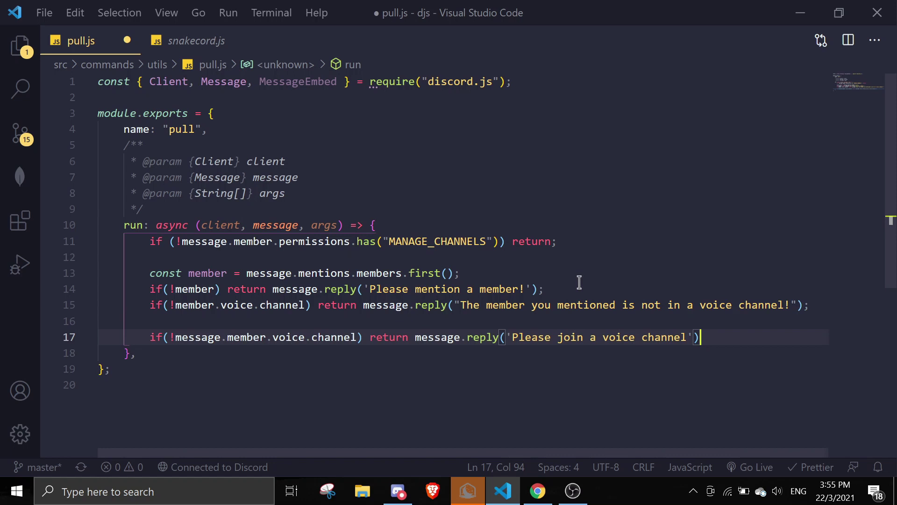
text(;)
Step: Add member.voice.setChannel(message.member.voice.channel) on line 18 and save the formatted file
key(Return)
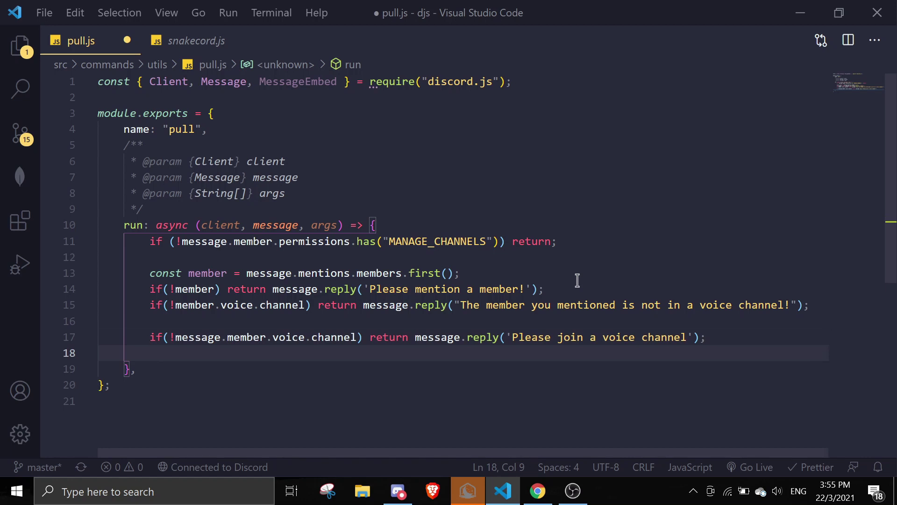
text(mem)
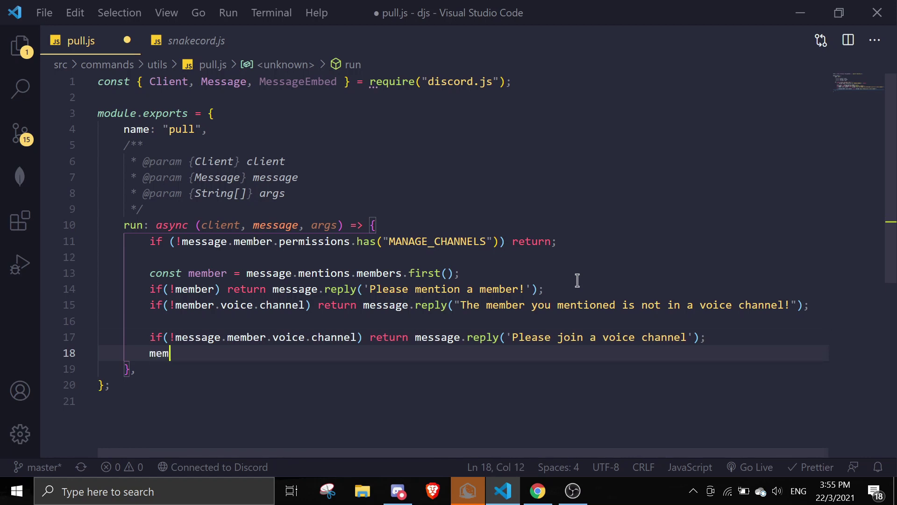
text(ber.voice)
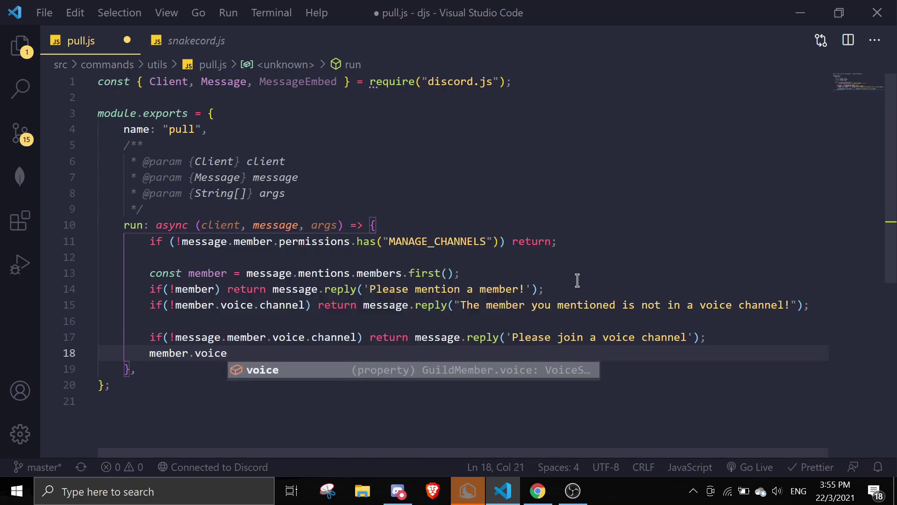
text(.channel.)
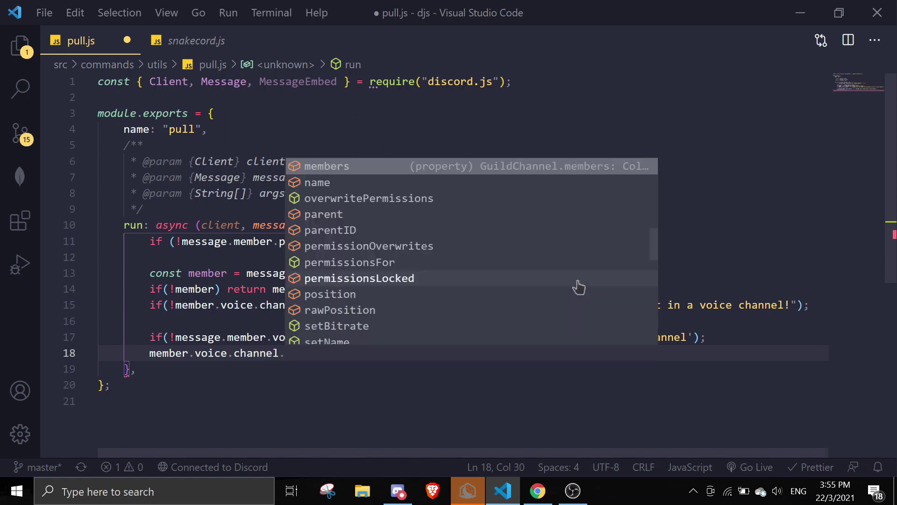
key(BackSpace)
key(ctrl+BackSpace)
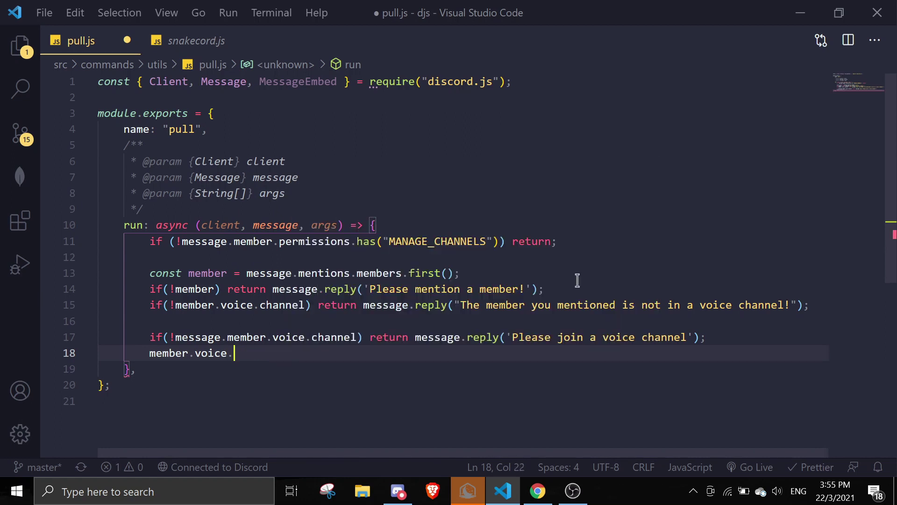
text(setChannel)
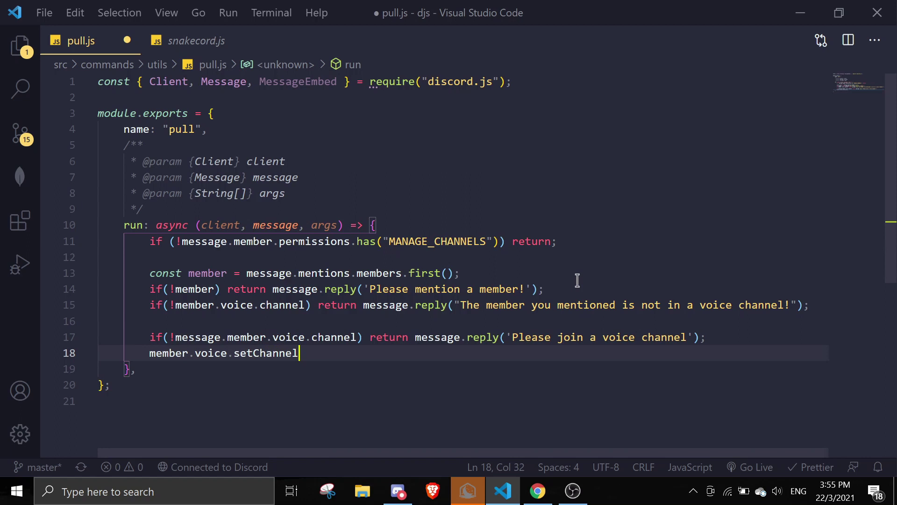
text((message)
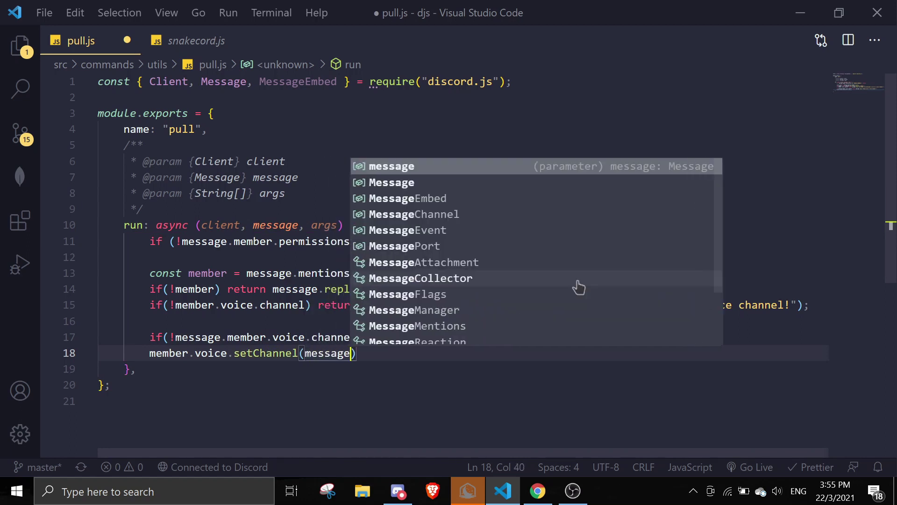
text(.member.vh)
key(BackSpace)
key(BackSpace)
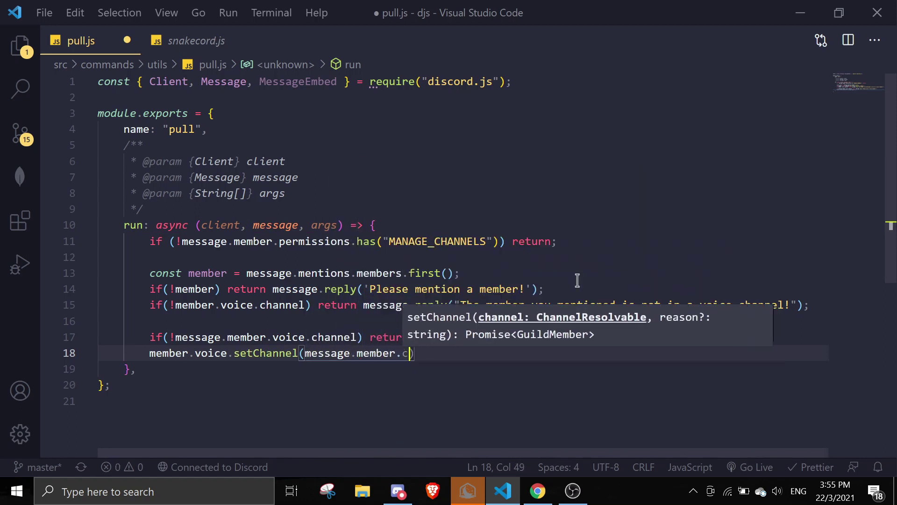
text(channel)
key(BackSpace)
key(BackSpace)
key(BackSpace)
text(voice.channel)
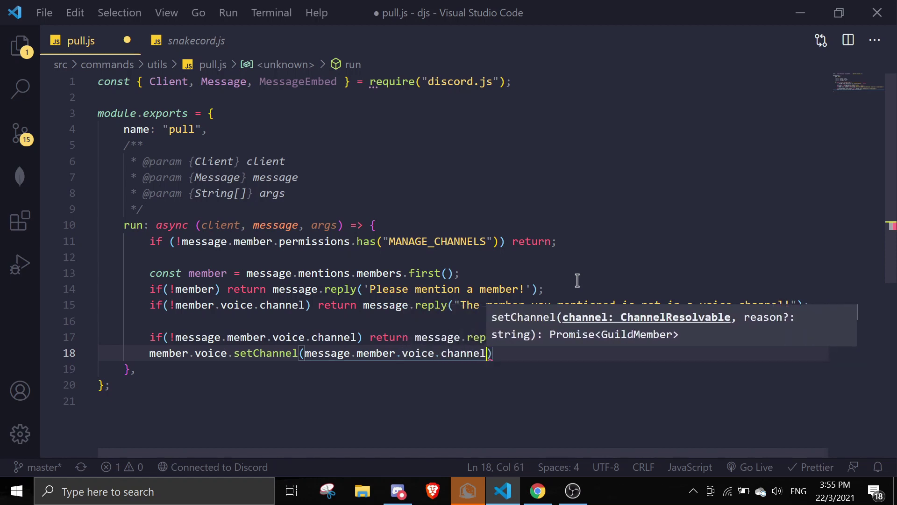
key(ctrl+s)
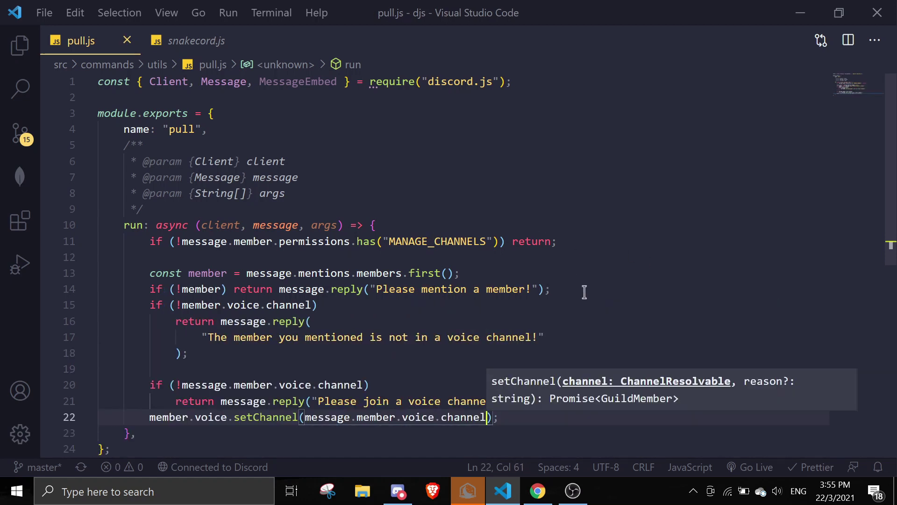
key(End)
Step: Add message.channel.send('Moved member!') below setChannel and save pull.js
key(Return)
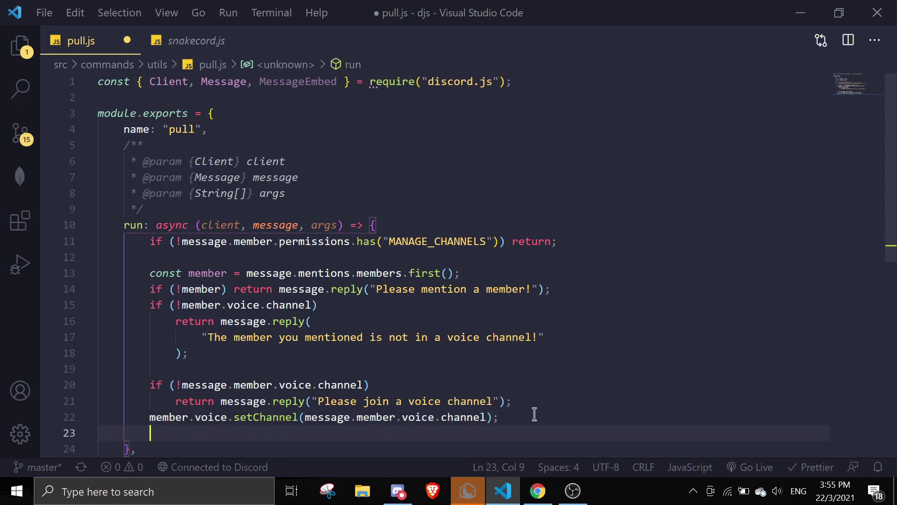
text(message.channel)
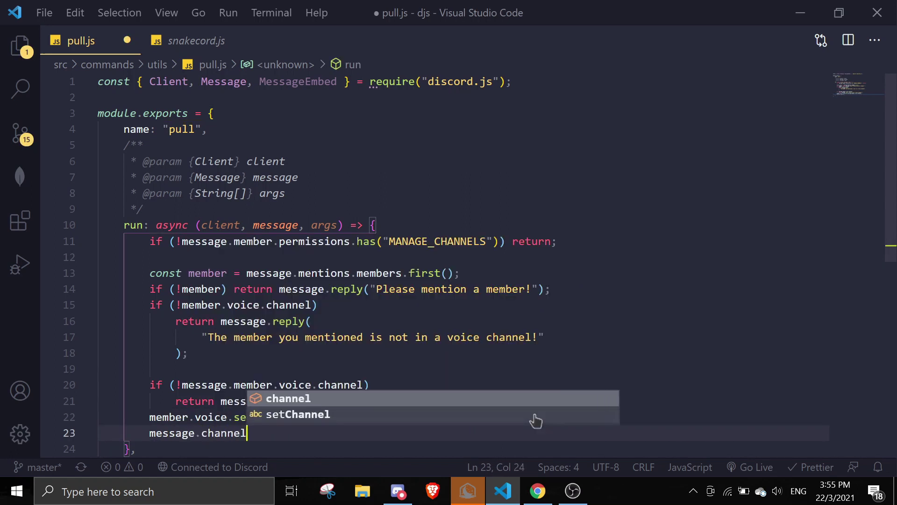
text(.send(')
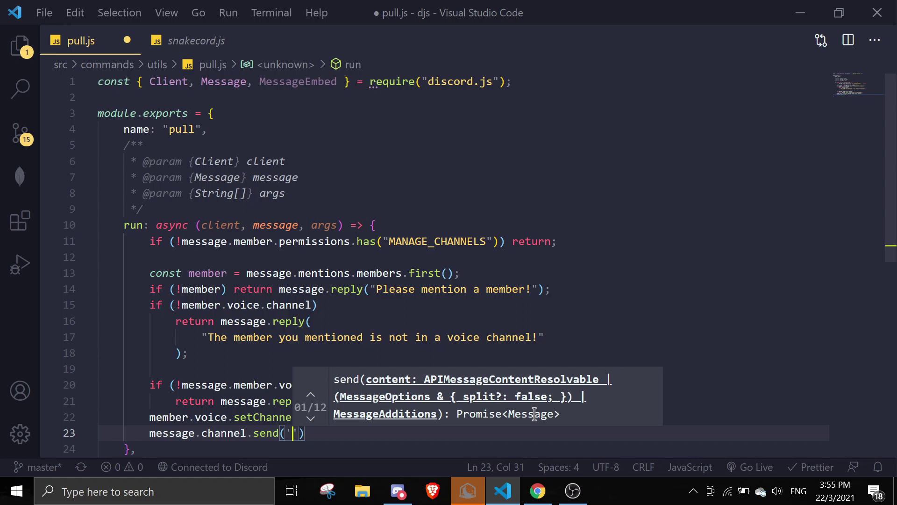
text(Moved member!)
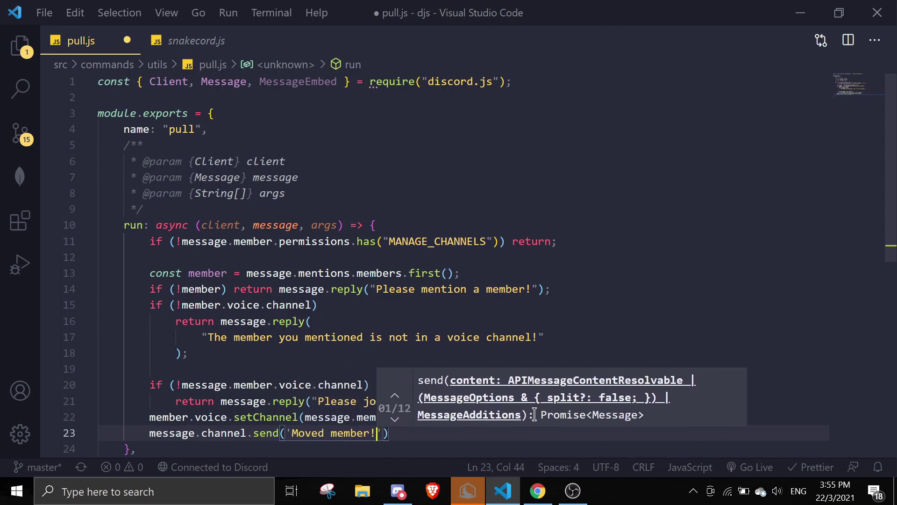
key(ctrl+s)
Step: Stop the running bot in the integrated terminal so it can be restarted
key(ctrl+grave)
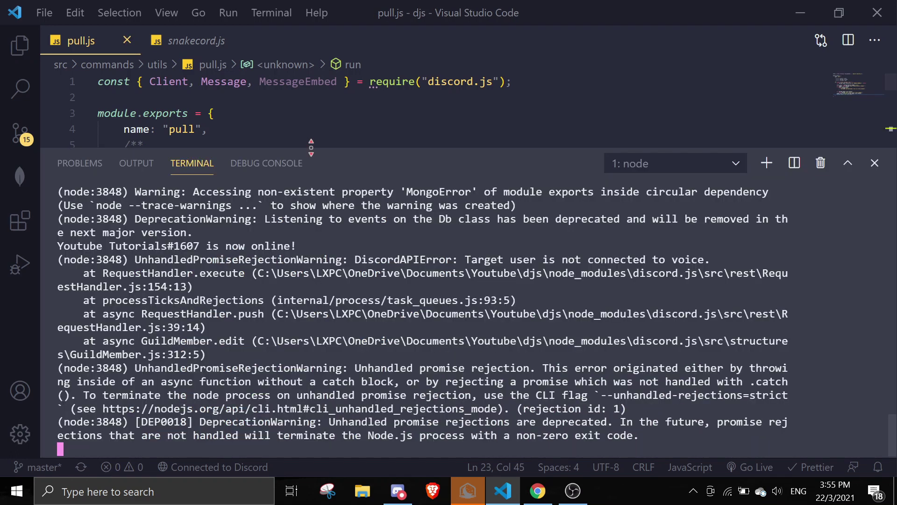
key(ctrl+c)
text(cls)
key(Return)
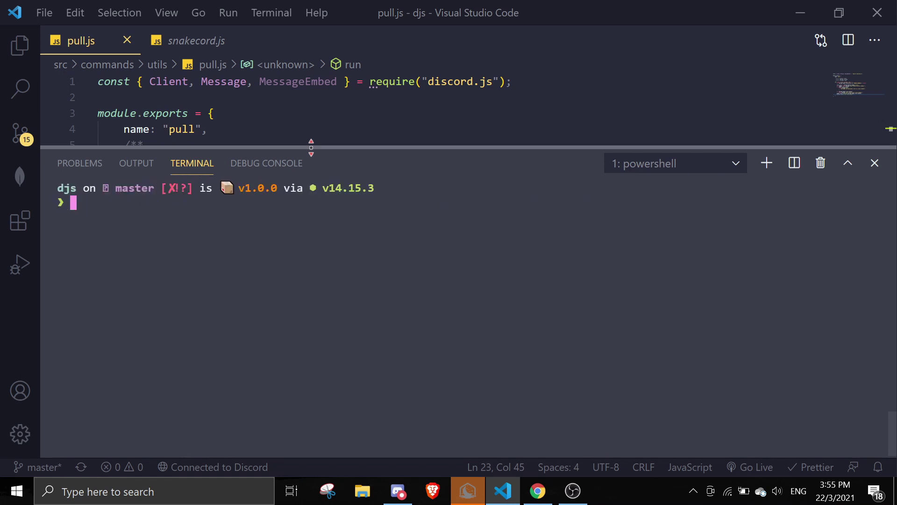
text(node)
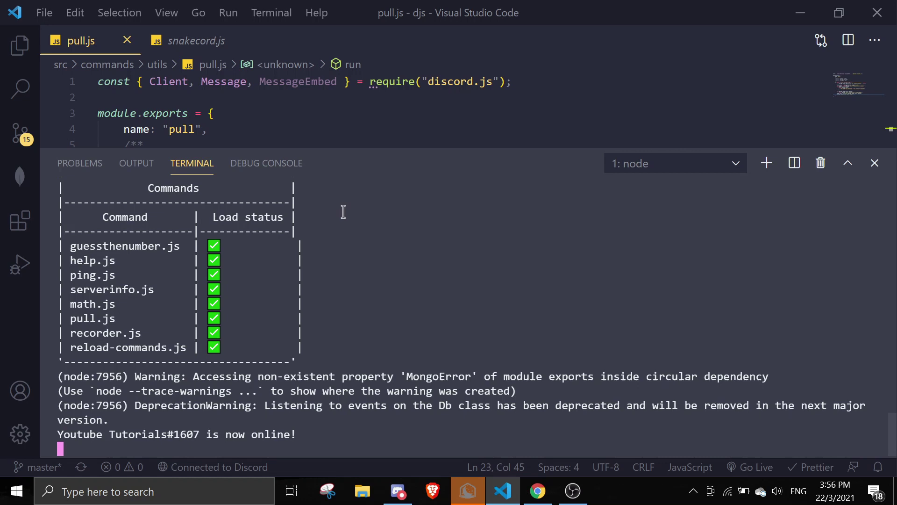
click(467, 491)
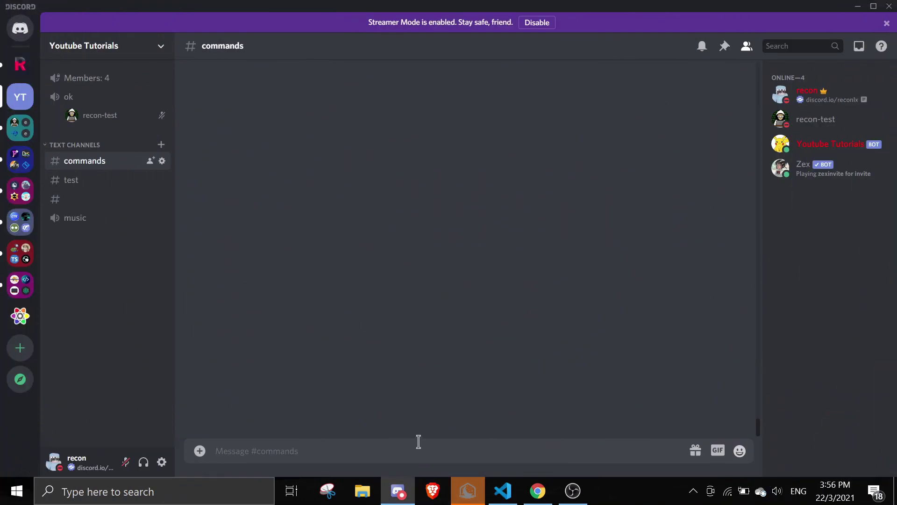
text(y!piu)
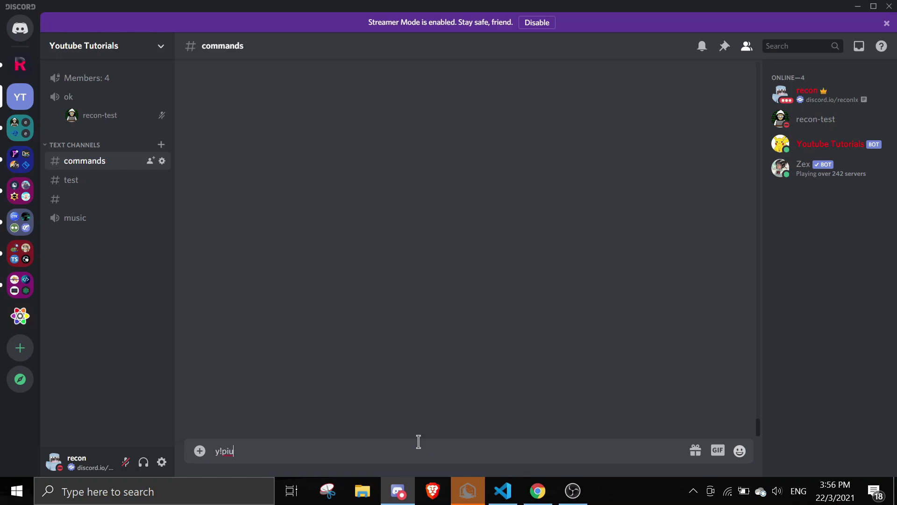
key(BackSpace)
key(BackSpace)
text(ull @)
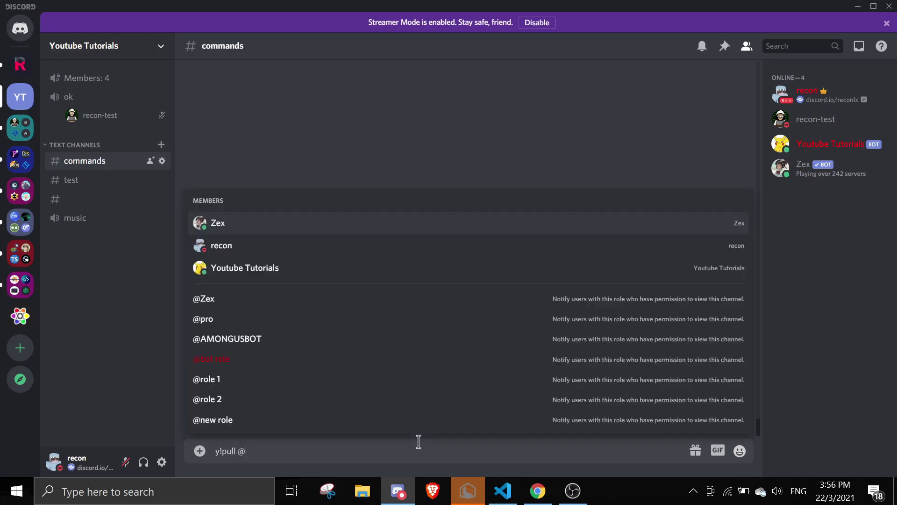
text(recon)
key(Down)
key(Tab)
key(Return)
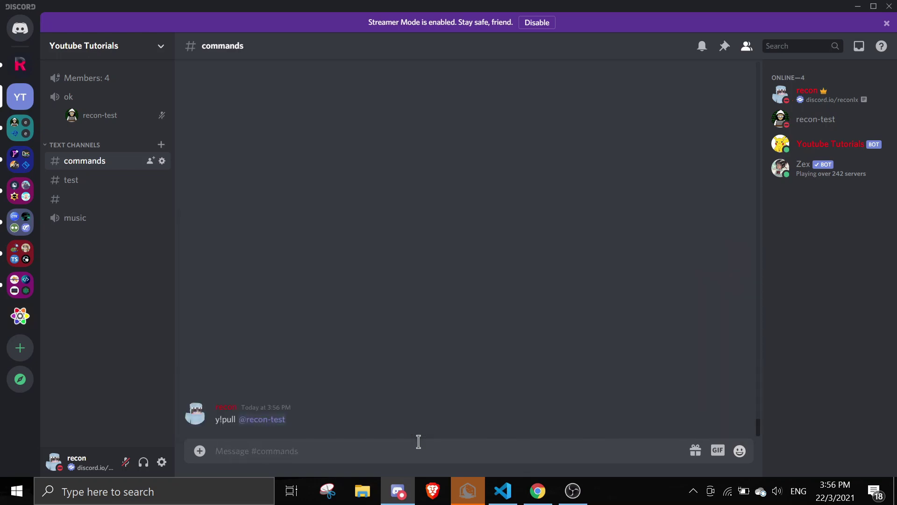
click(75, 217)
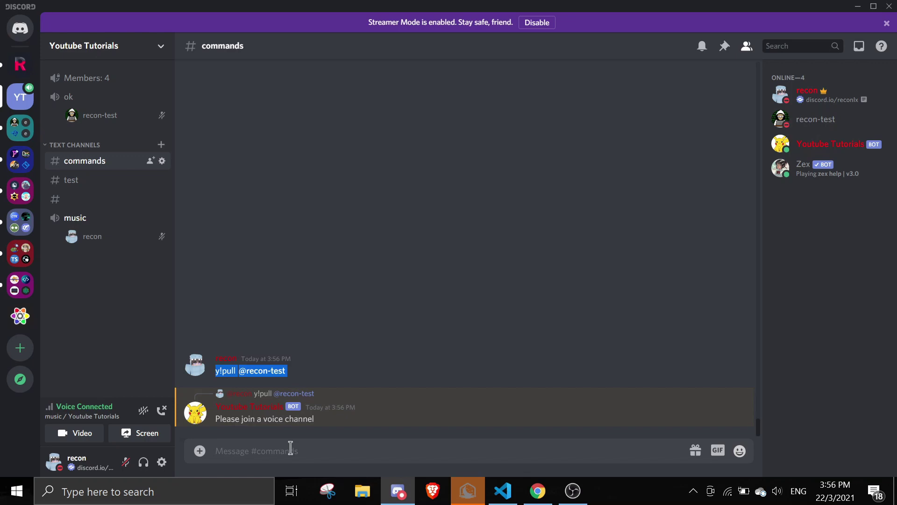
key(ctrl+v)
key(Return)
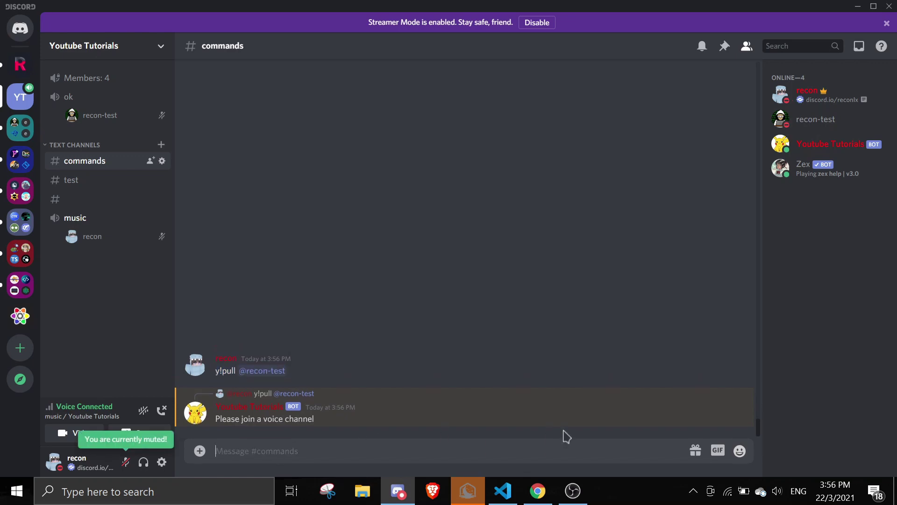